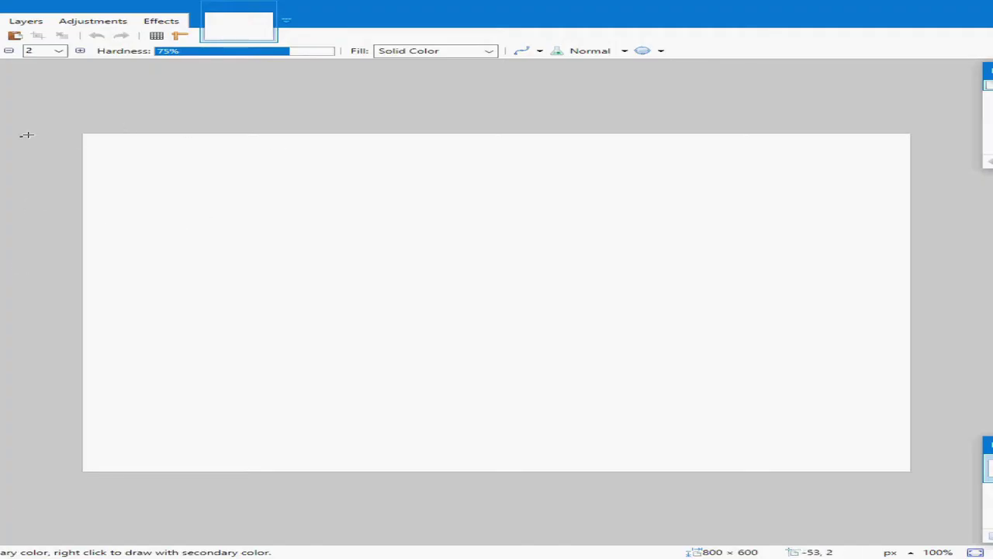
Step: Open the cheese image file for editing
left_click(0, 21)
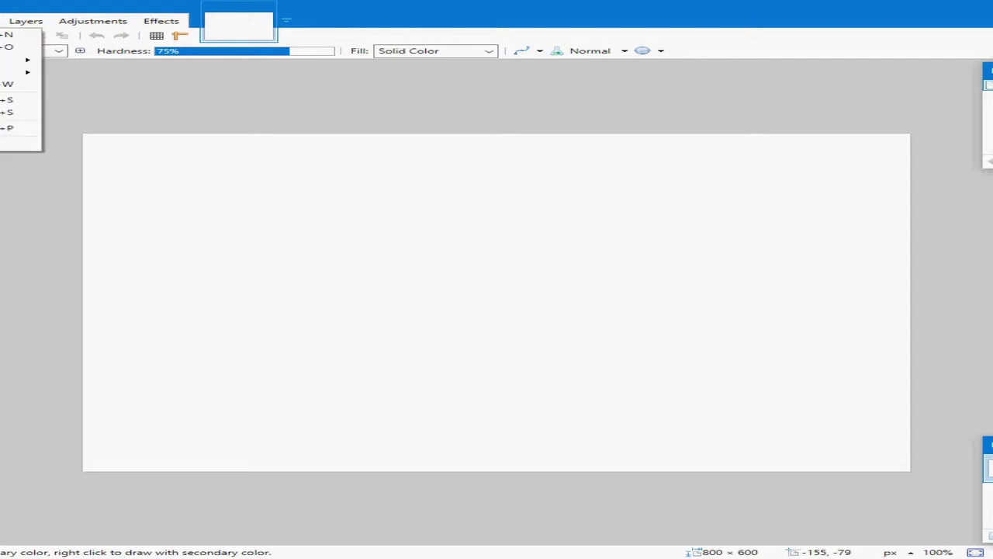
left_click(6, 47)
left_click(97, 97)
left_click(339, 273)
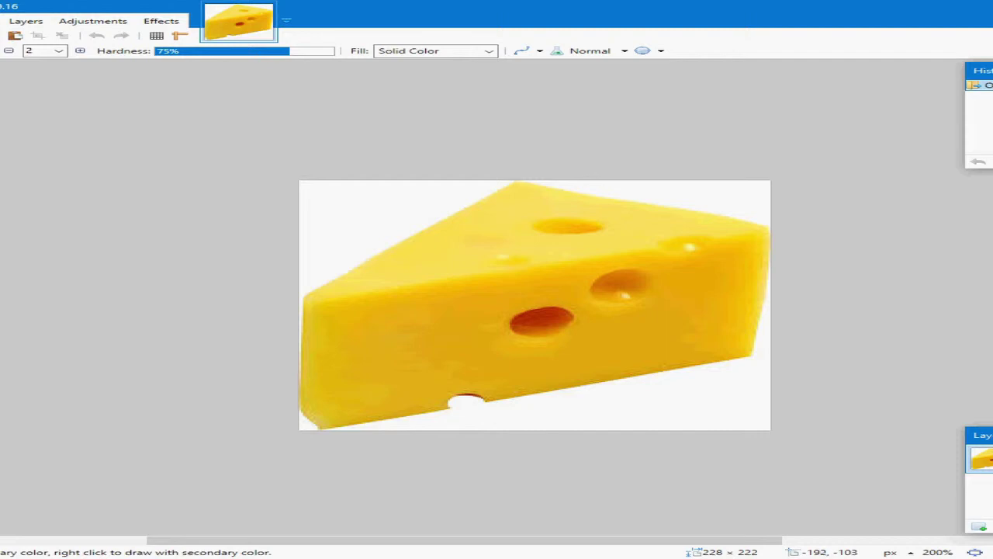
Step: Select the white background above and below the cheese with the Magic Wand at 50% tolerance and erase both areas
key("s")
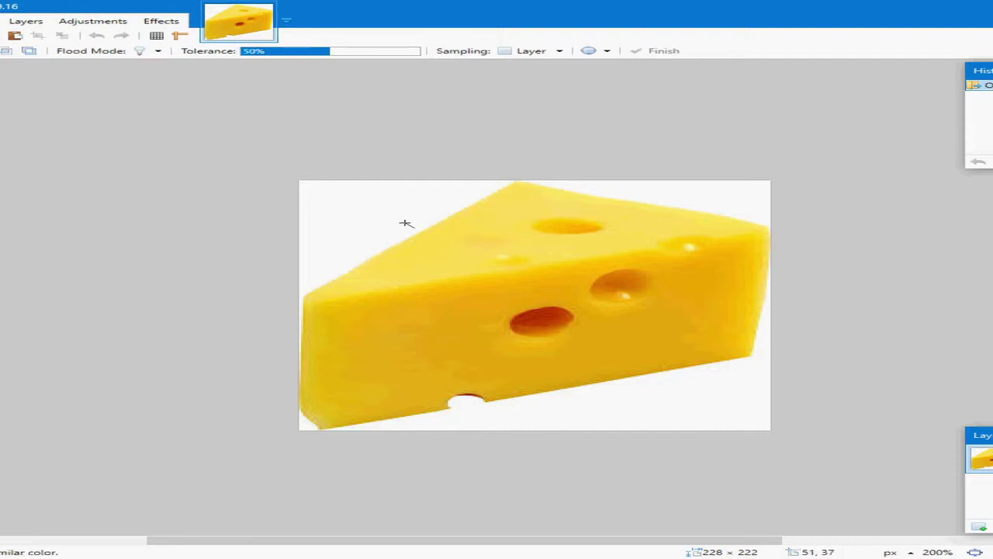
left_click(362, 203)
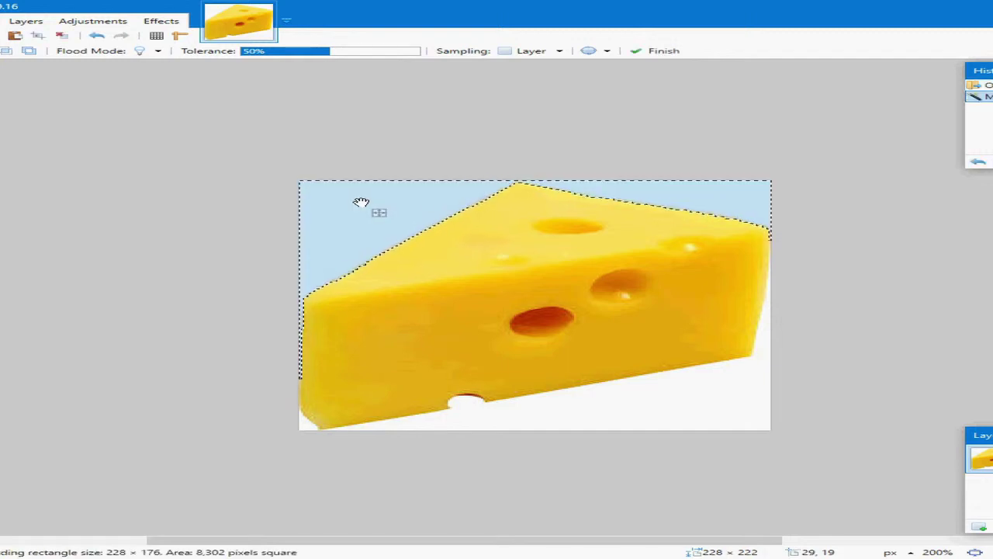
key("Delete")
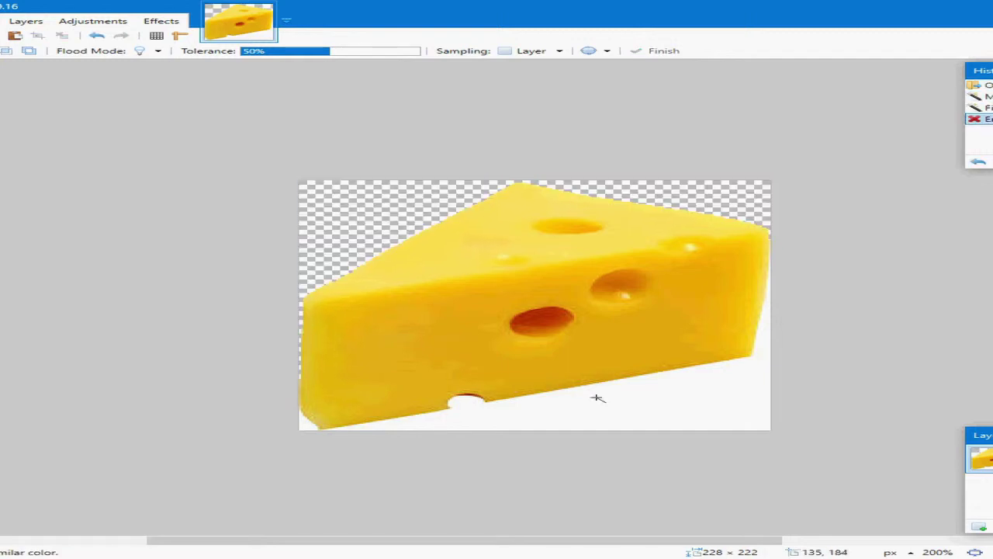
left_click(612, 400)
key("Delete")
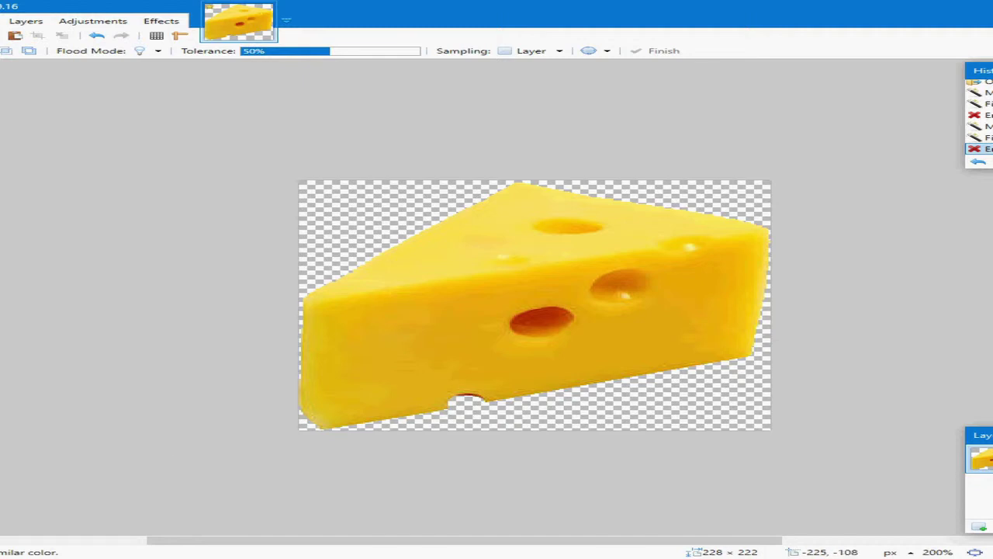
Step: Open the Widescreen image and try to save it
left_click(0, 21)
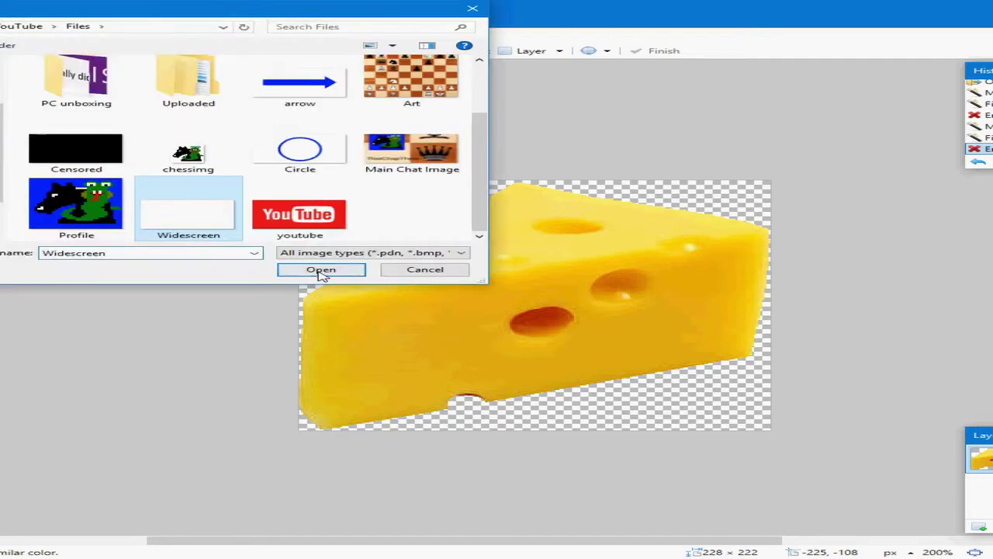
left_click(322, 272)
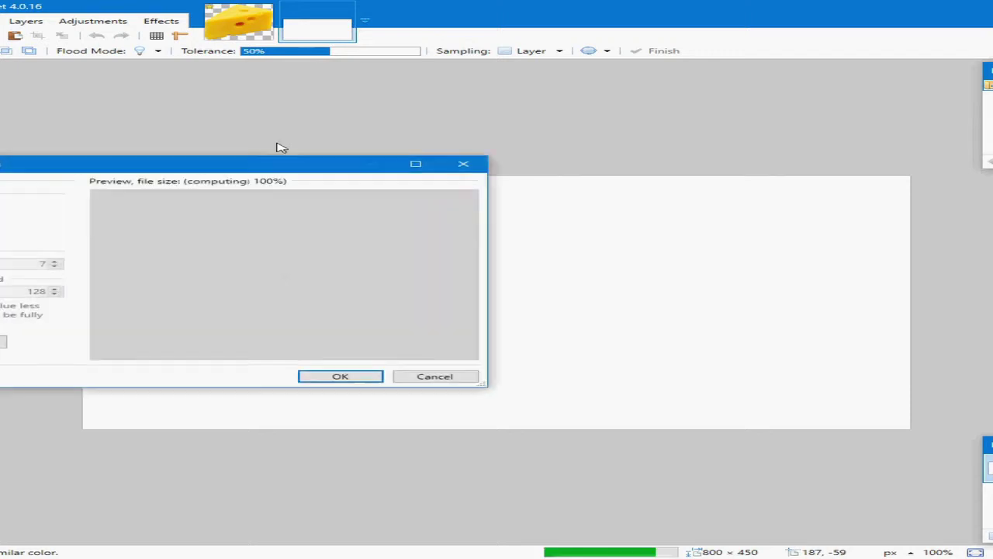
left_click(368, 380)
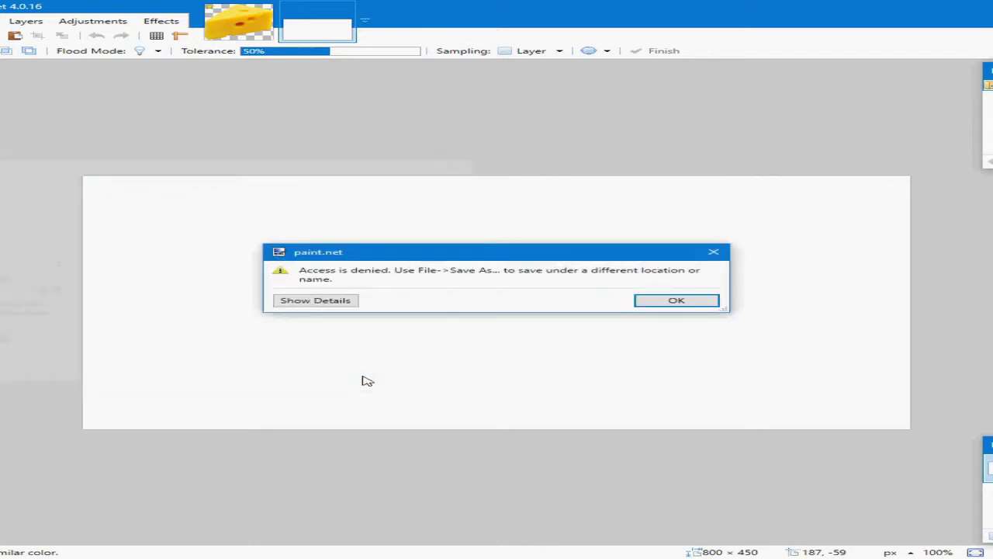
left_click(711, 255)
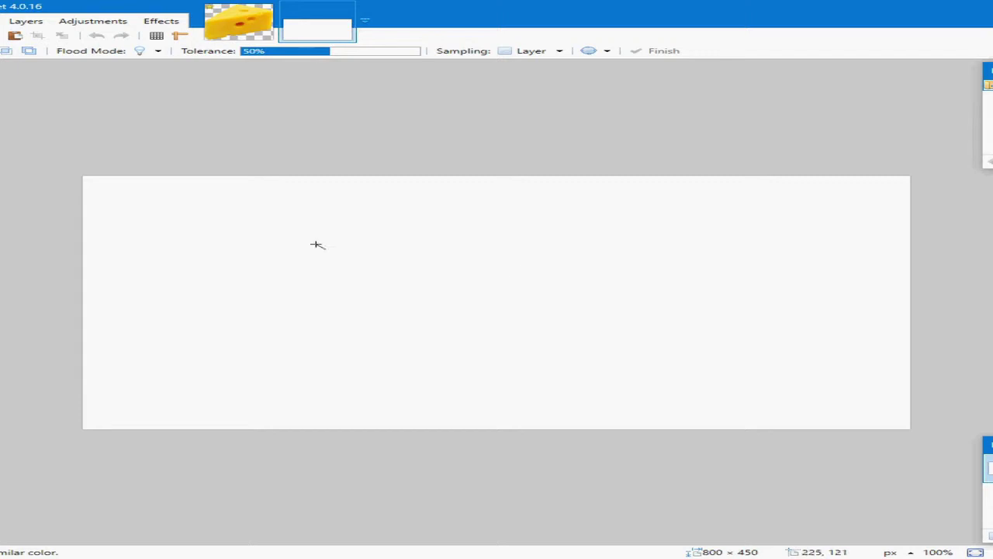
Step: Save the cut-out cheese image as a PNG file named cheese with the default save settings
left_click(239, 28)
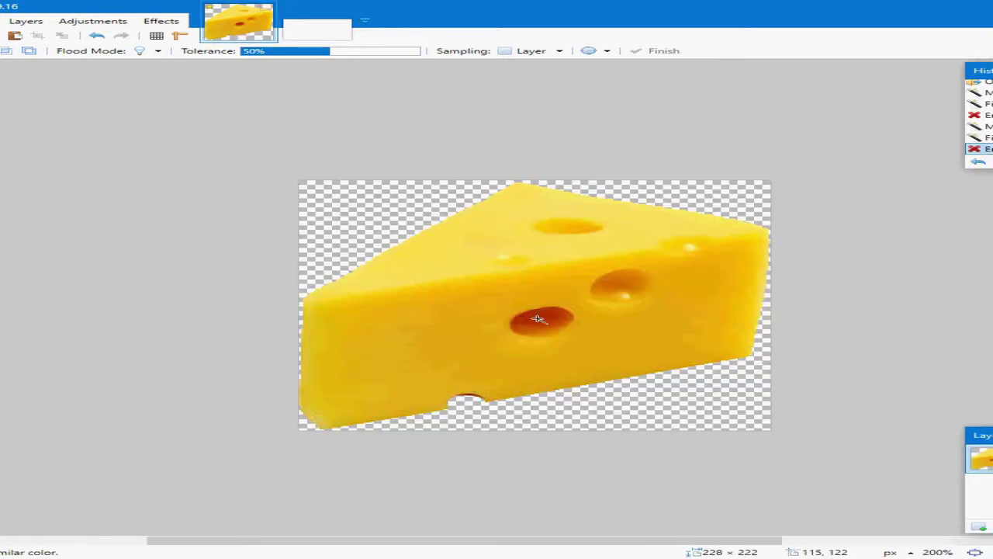
left_click(0, 14)
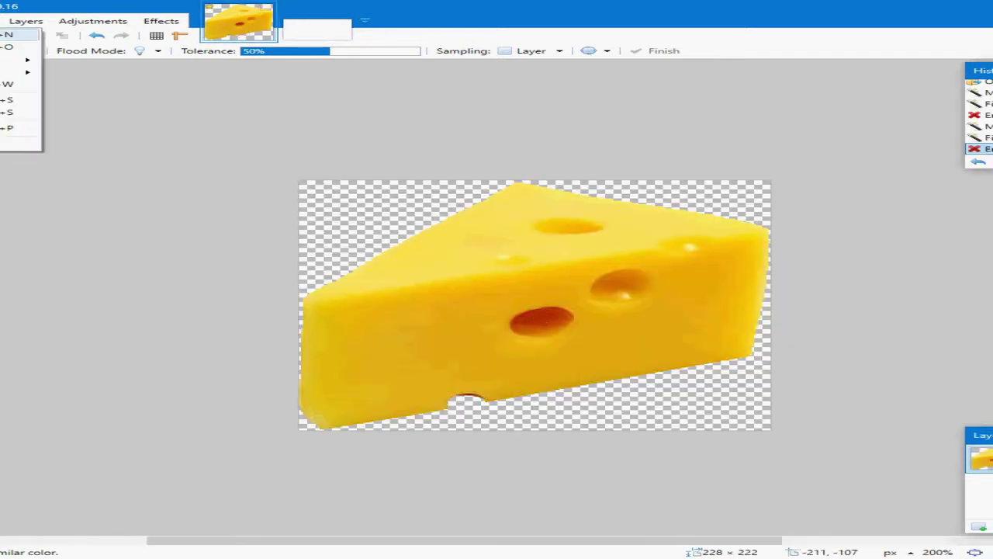
left_click(8, 112)
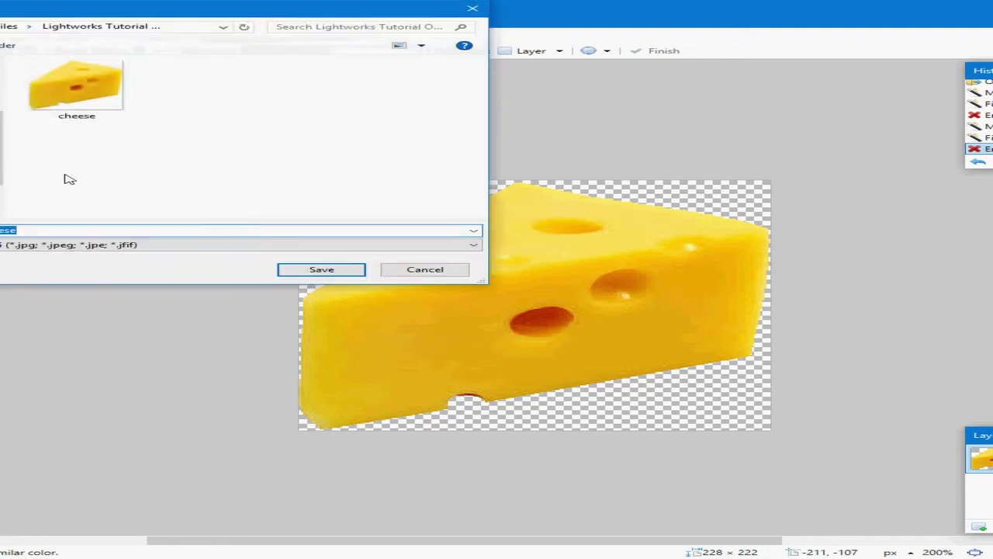
left_click(258, 245)
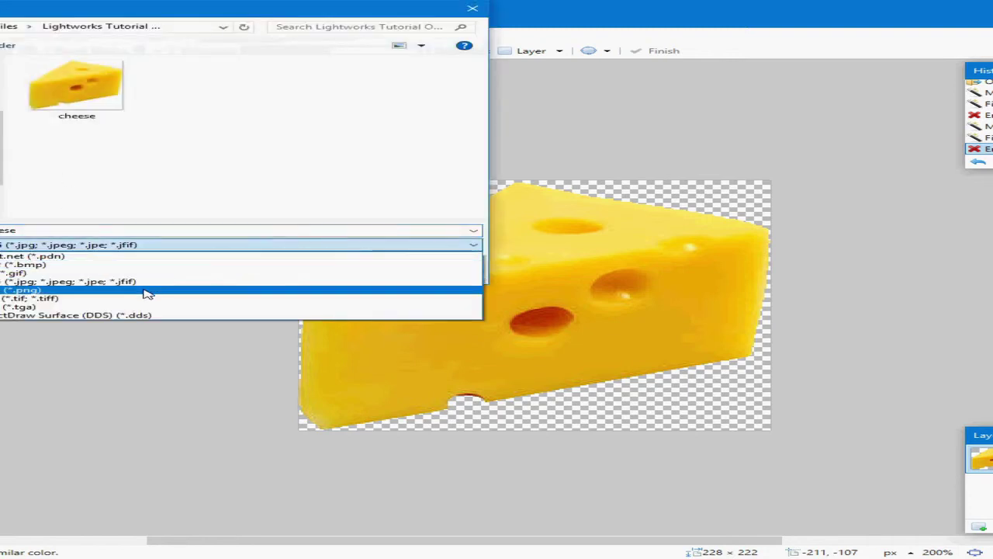
left_click(148, 293)
left_click(318, 269)
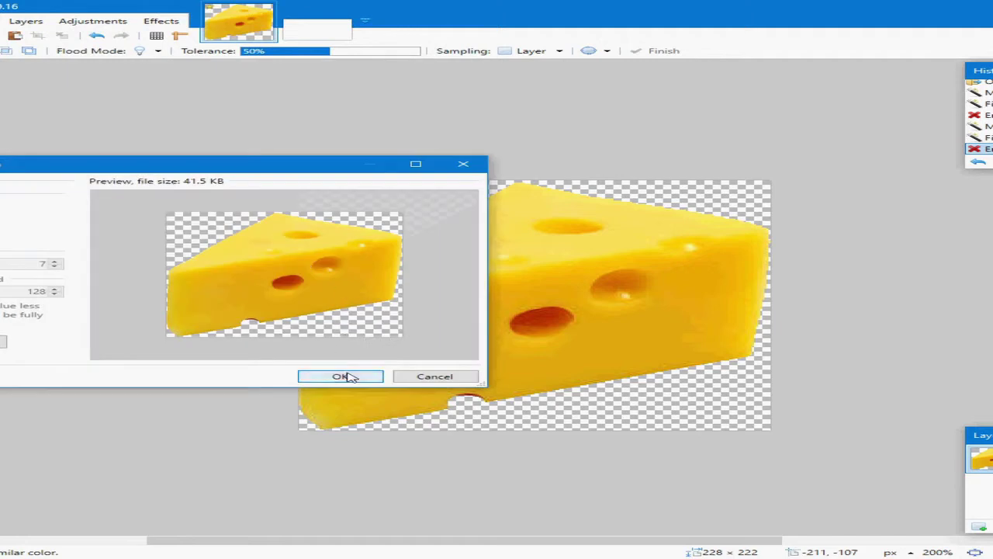
left_click(344, 376)
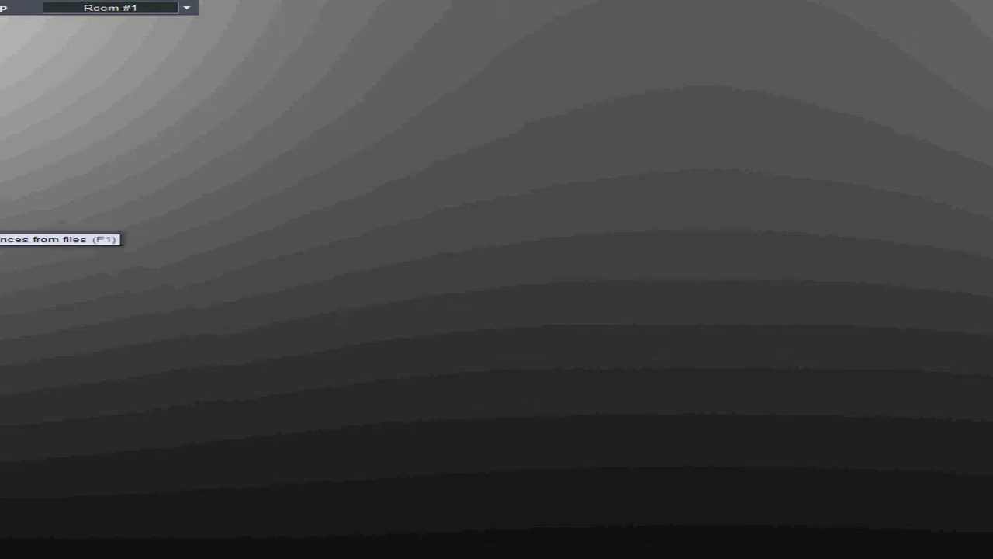
Step: Switch to Lightworks and import the video clip DSCN0027.AVI from the PC unboxing folder
key("F1")
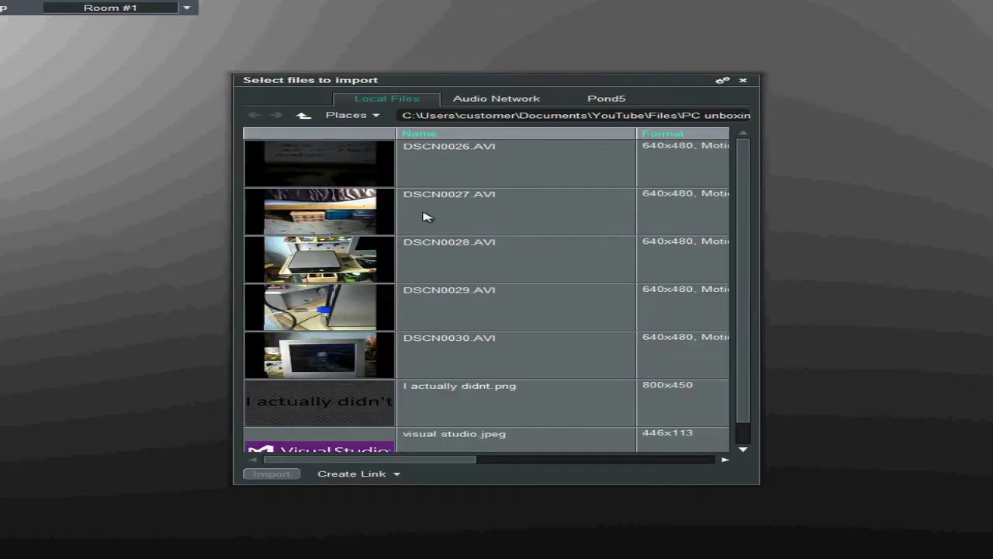
scroll(554, 266, "down", 1)
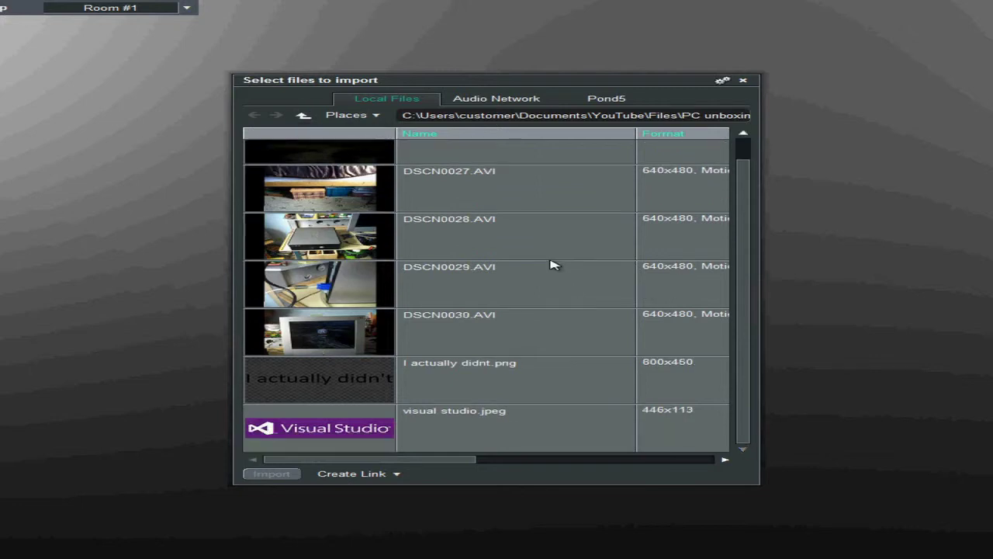
left_click(371, 189)
left_click(285, 474)
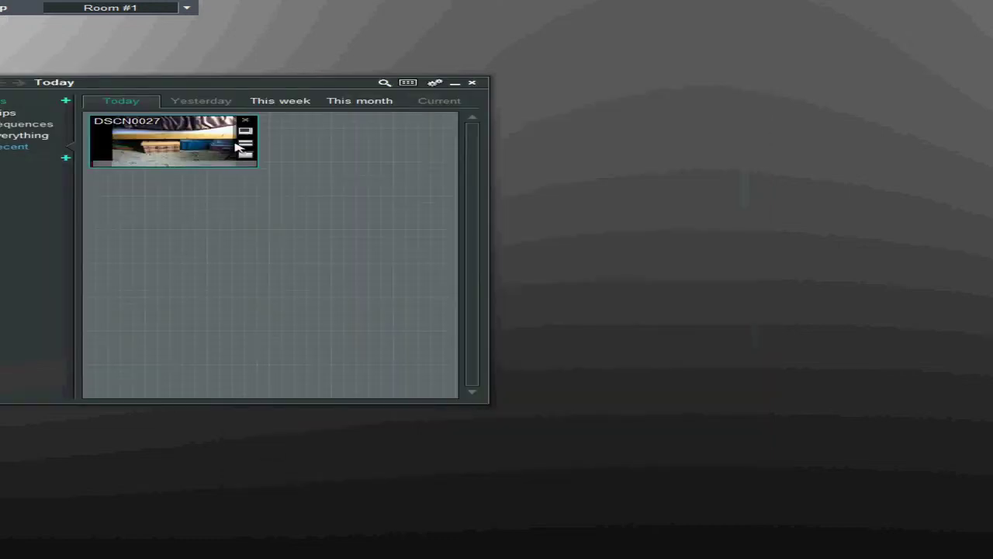
Step: Import cheese.png from the Lightworks tutorial folder inside the YouTube Files folder
key("F1")
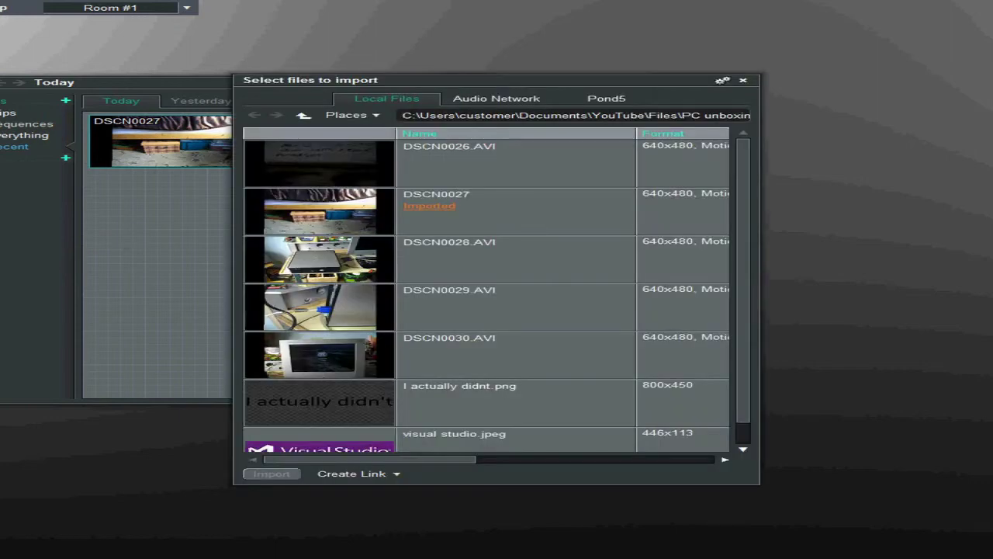
left_click(304, 115)
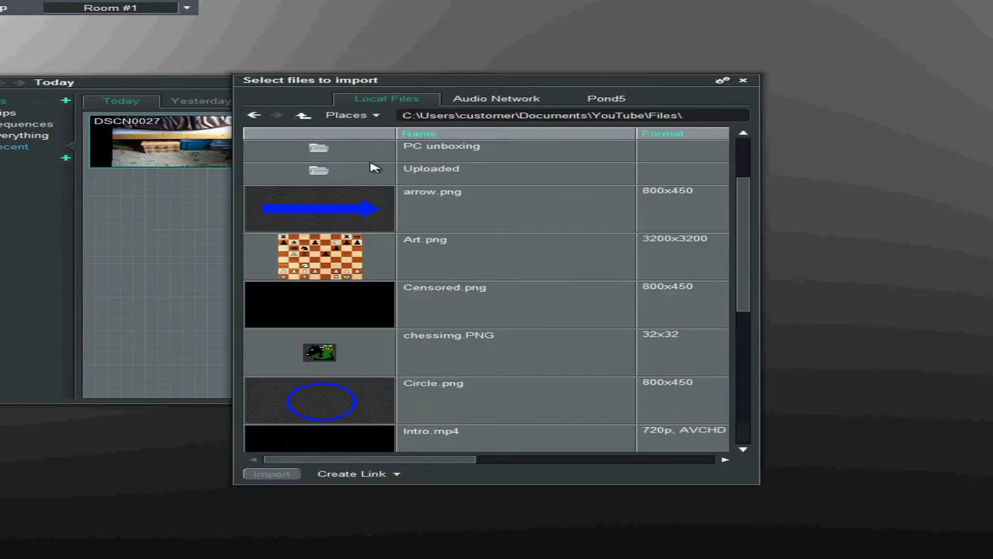
scroll(380, 164, "up", 2)
double_click(415, 197)
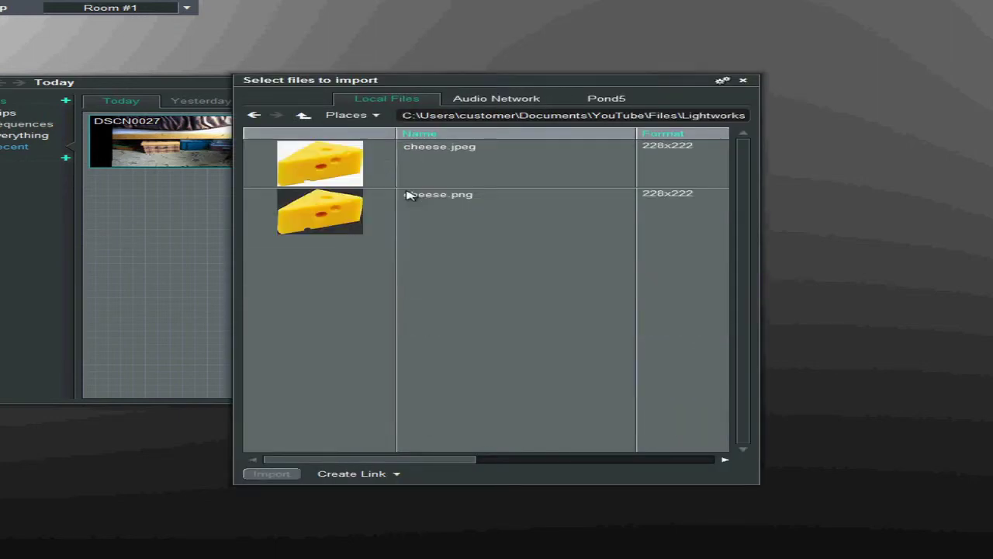
left_click(368, 219)
left_click(271, 475)
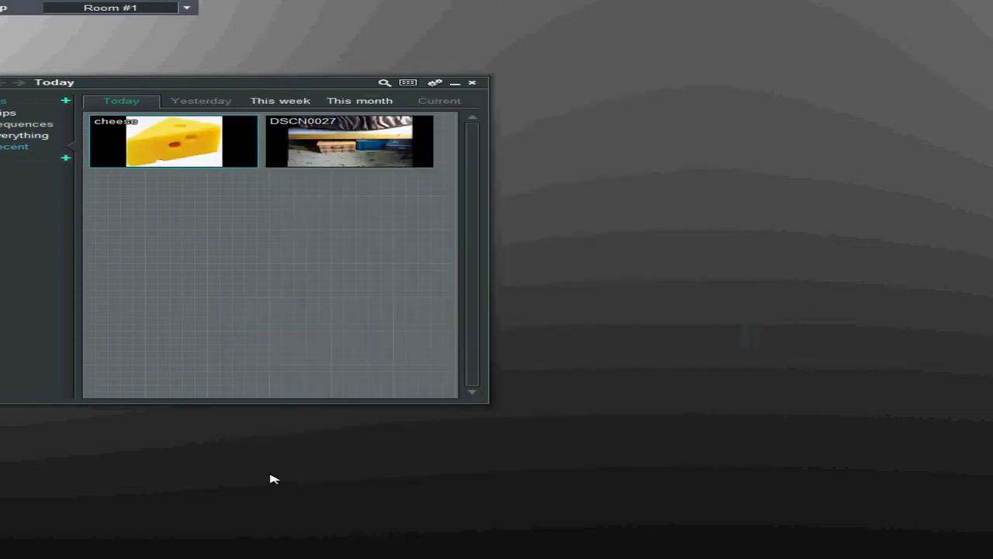
Step: Open the DSCN0027 clip and the cheese image in separate viewers
left_click_drag(308, 85, 288, 55)
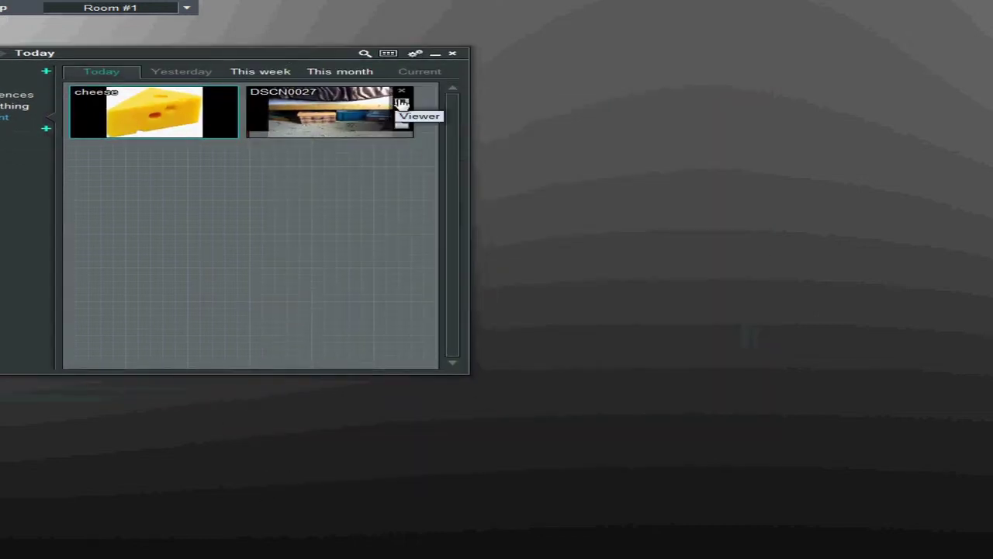
left_click(398, 104)
double_click(255, 62)
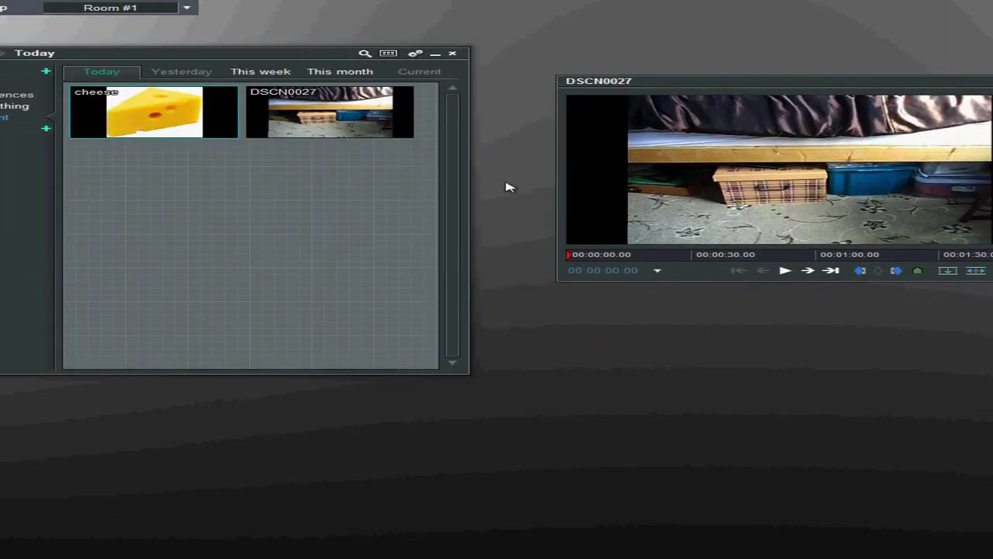
left_click(225, 103)
left_click_drag(240, 59, 344, 59)
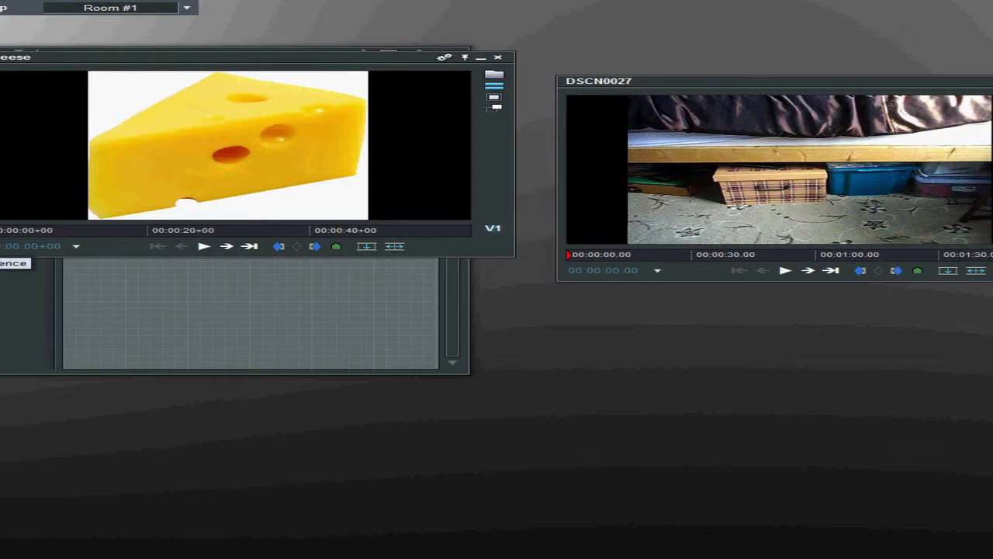
Step: Create a new sequence and insert the DSCN0027 clip into it
double_click(4, 252)
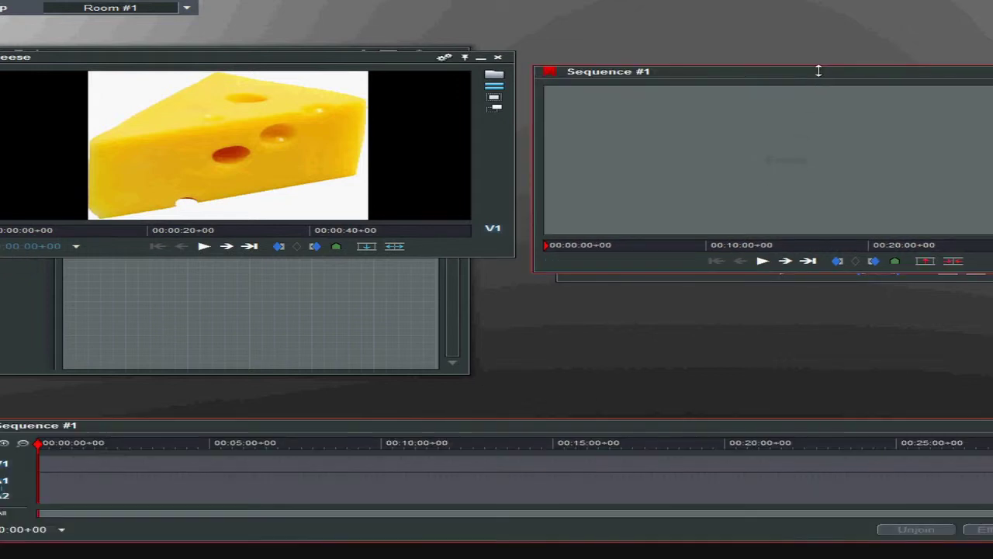
left_click_drag(815, 73, 780, 216)
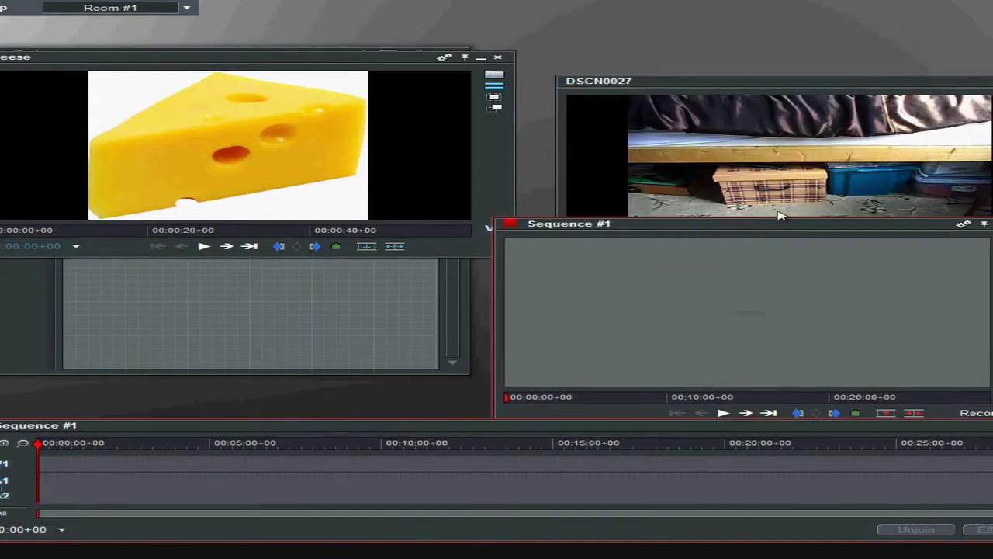
left_click_drag(806, 86, 793, 19)
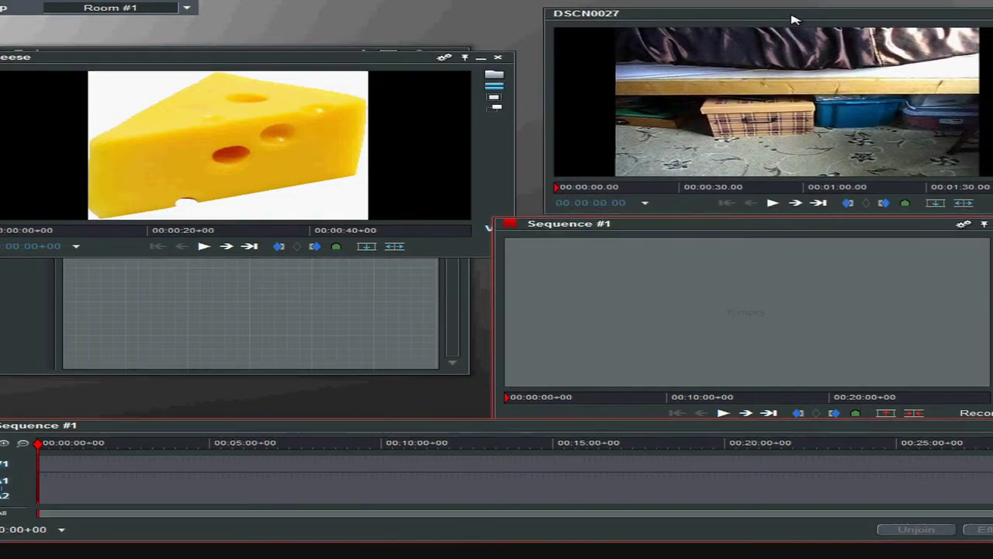
left_click_drag(813, 230, 830, 231)
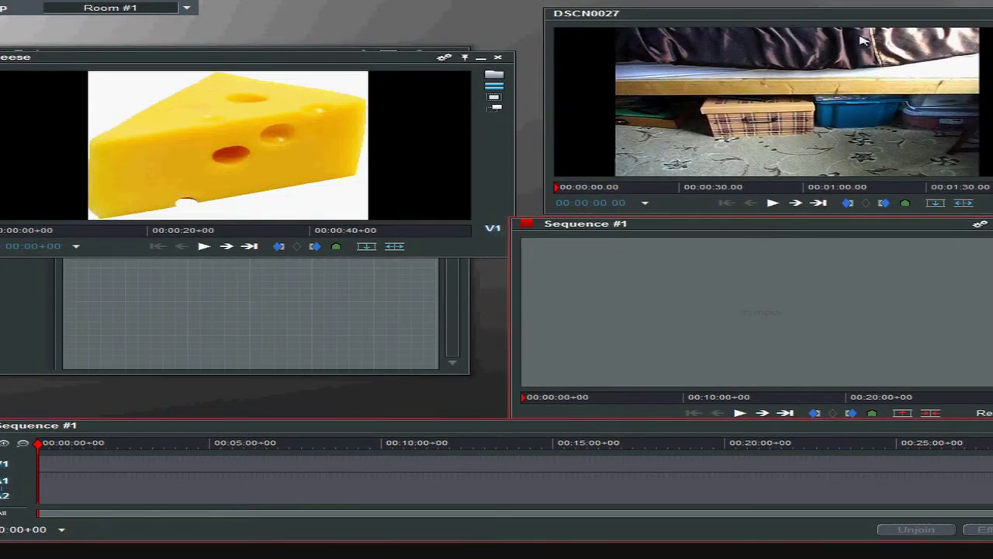
left_click(963, 203)
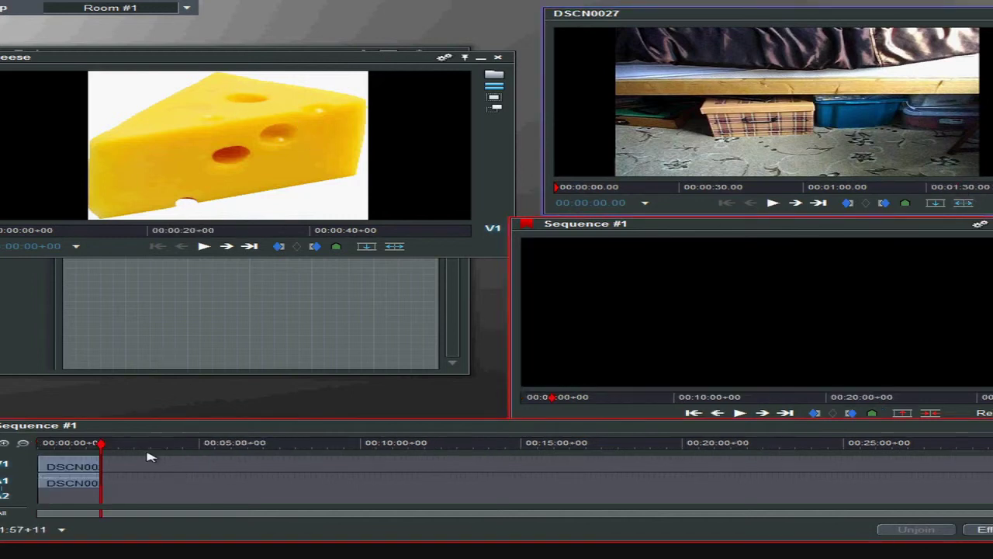
Step: Add a second video track to the sequence and deselect track V2 holding the DSCN0027 clip
right_click(92, 428)
mouse_move(93, 430)
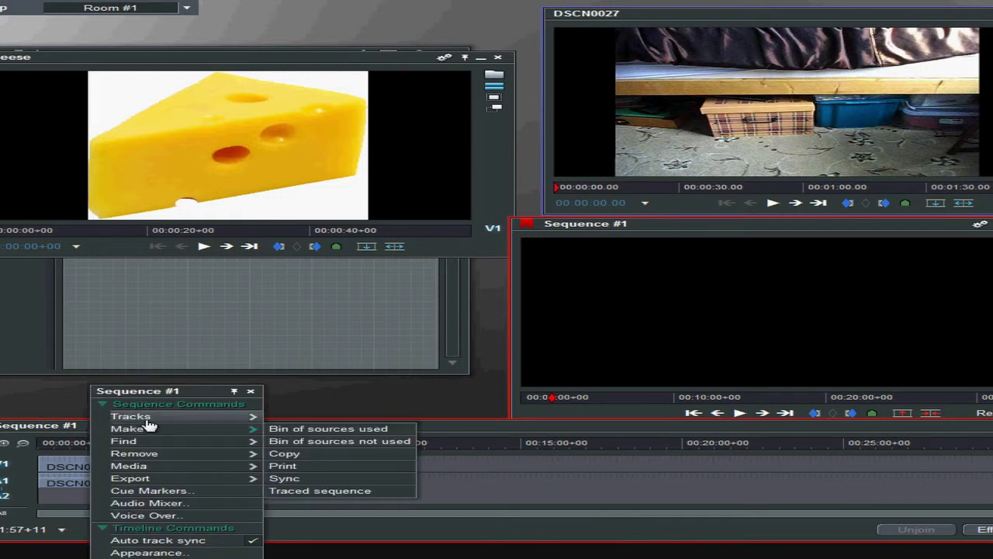
mouse_move(147, 421)
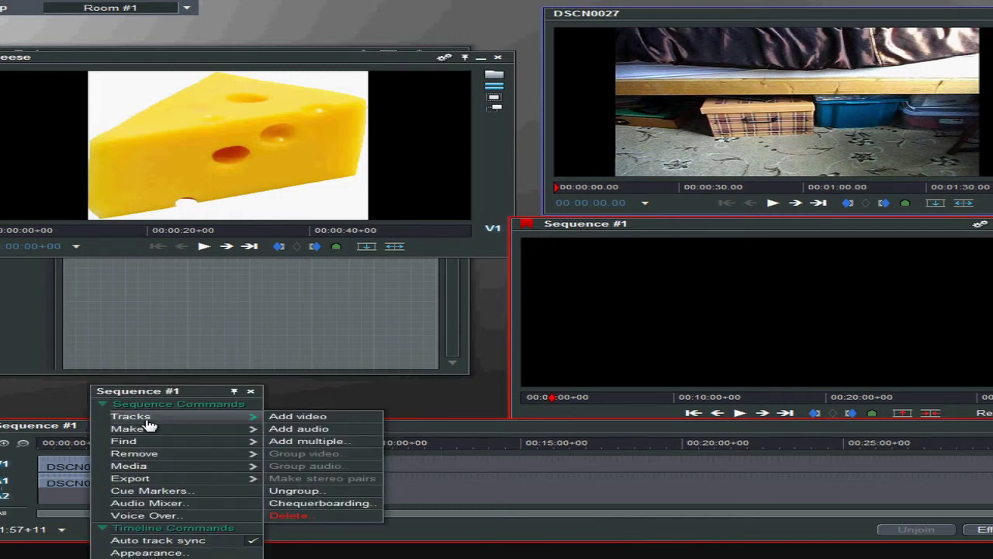
left_click(330, 418)
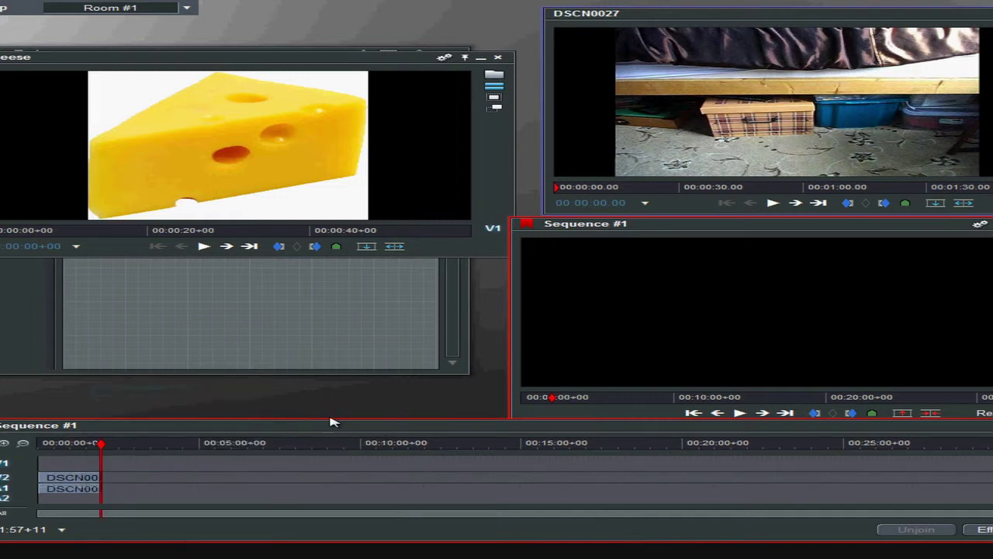
left_click(7, 478)
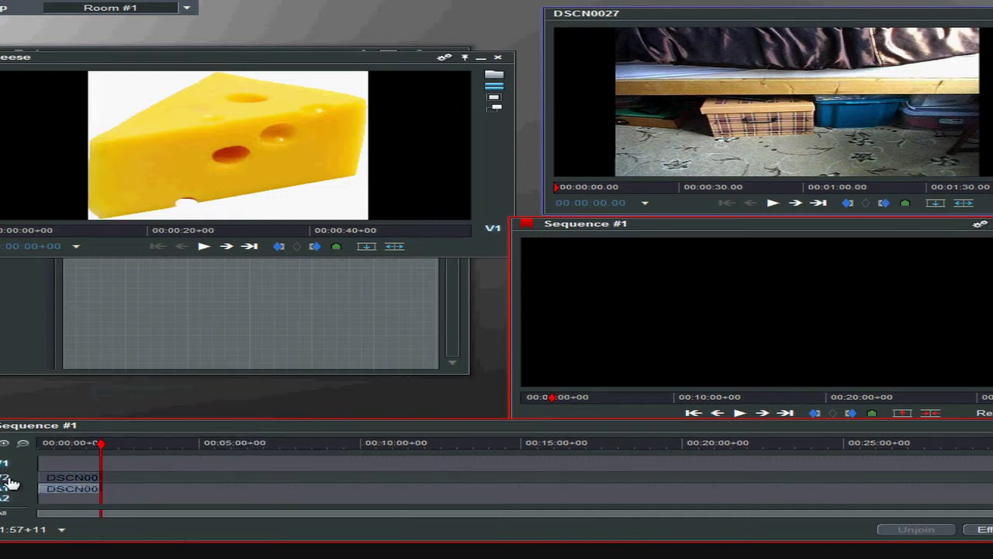
Step: Deselect the audio tracks and insert the cheese image twice in a row on track V1 from the sequence start
left_click_drag(100, 445, 38, 449)
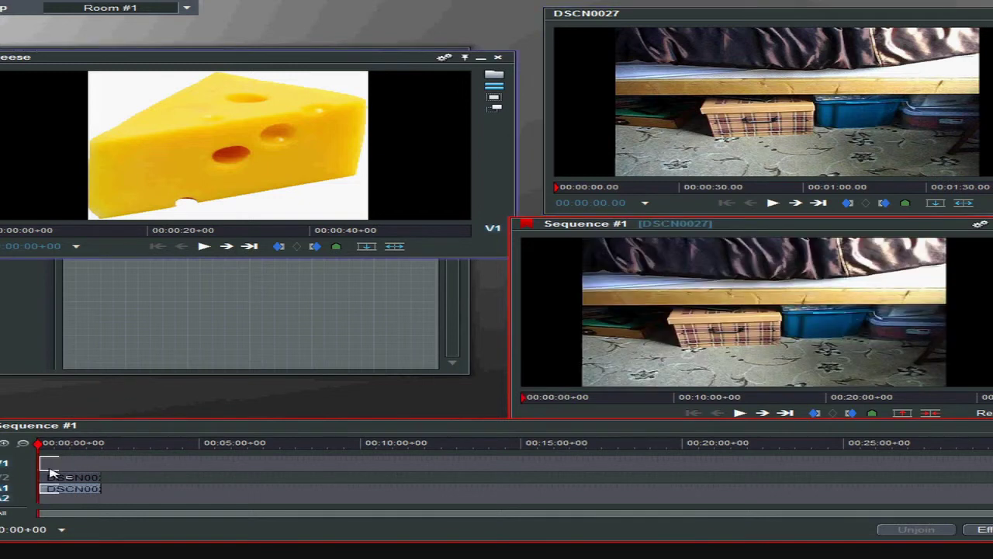
left_click(6, 490)
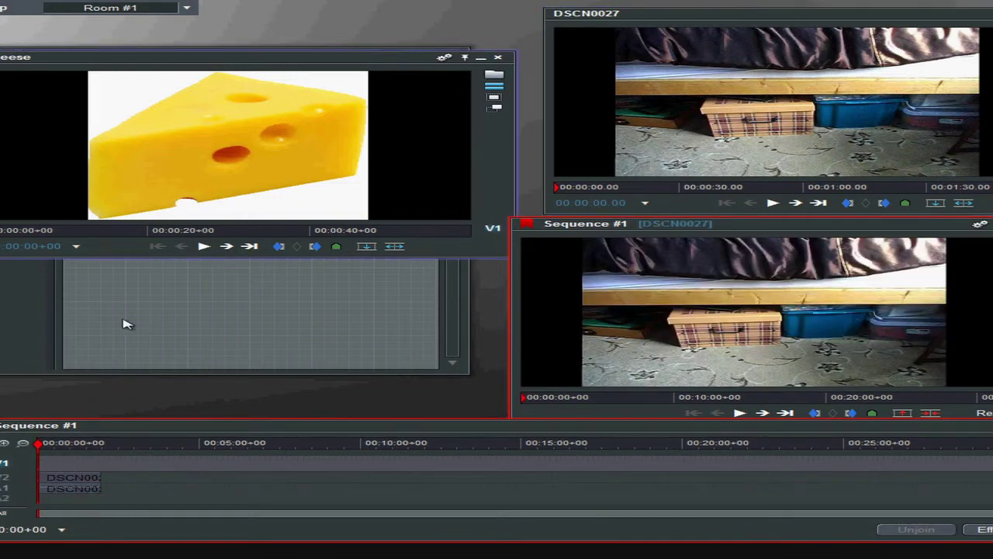
left_click(393, 246)
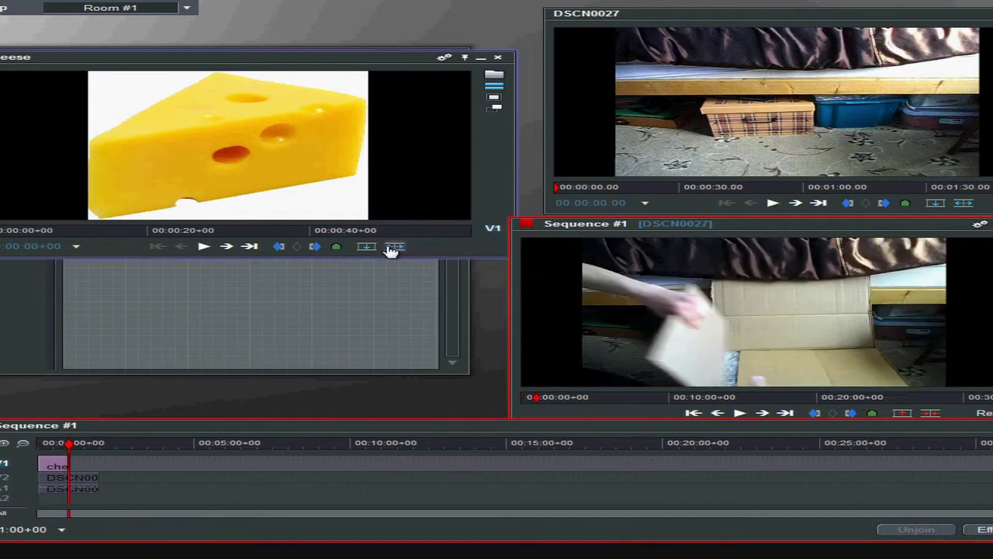
left_click(394, 247)
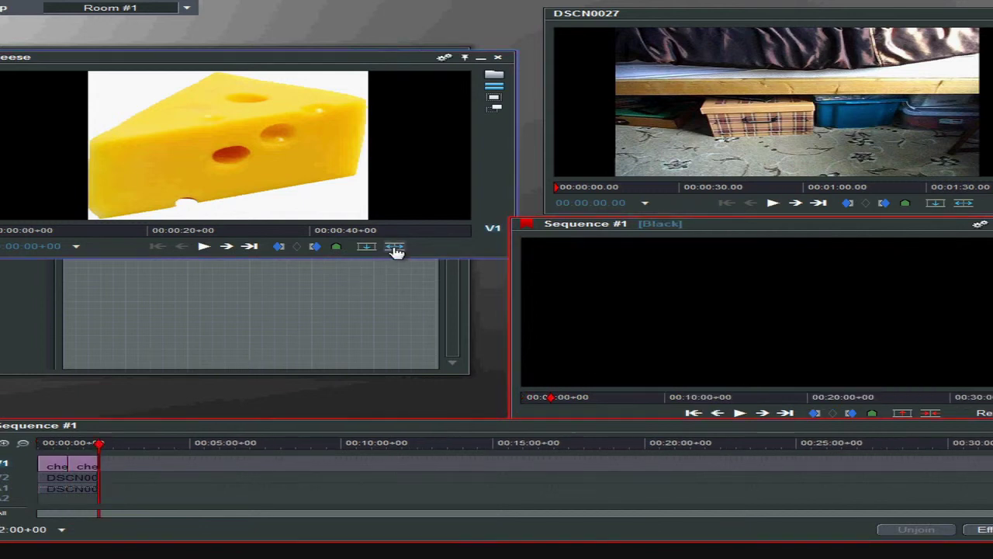
Step: Return the playhead to the start of the sequence and reselect track V2
left_click_drag(100, 445, 129, 446)
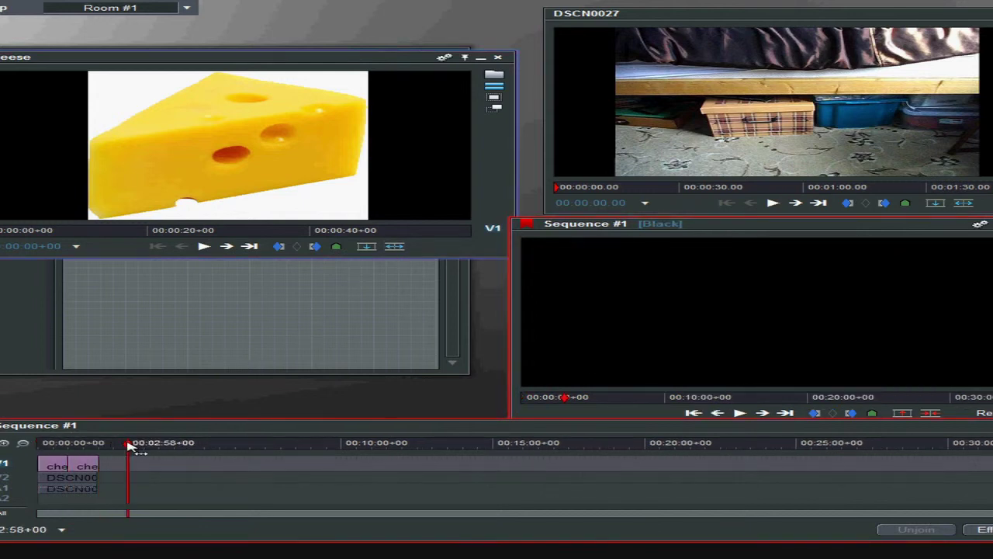
left_click(5, 444)
key("Home")
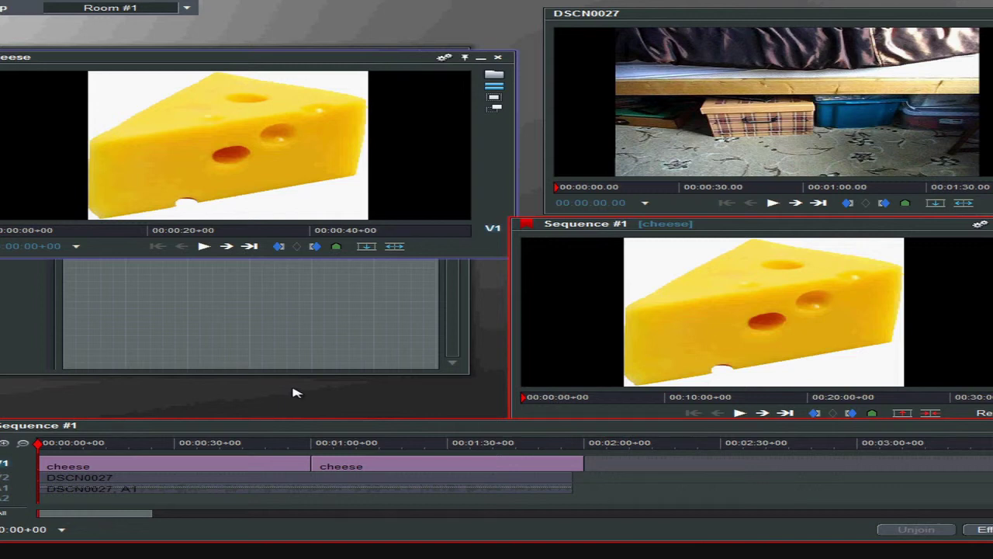
left_click(13, 481)
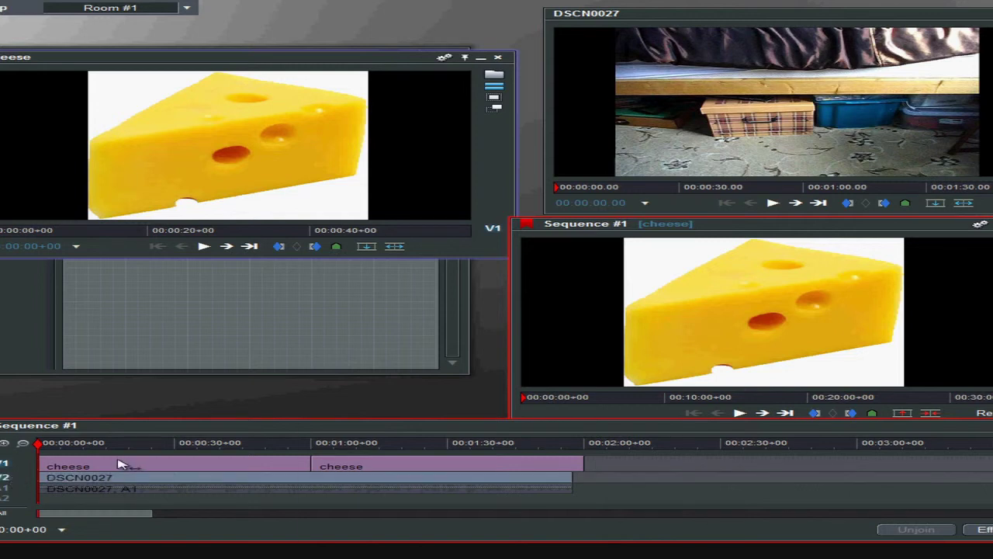
Step: Add a 2D DVE effect to the first cheese segment on track V1
right_click(120, 464)
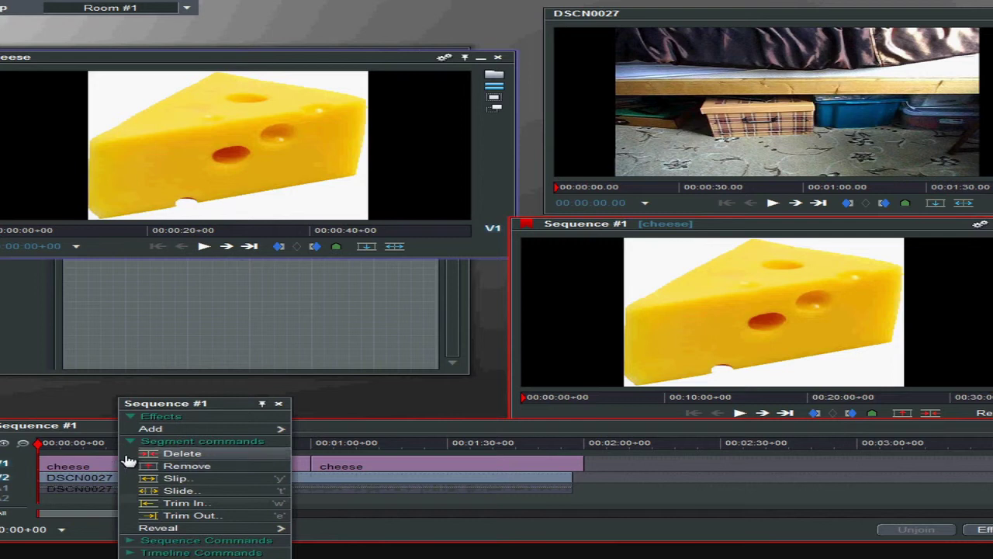
mouse_move(151, 428)
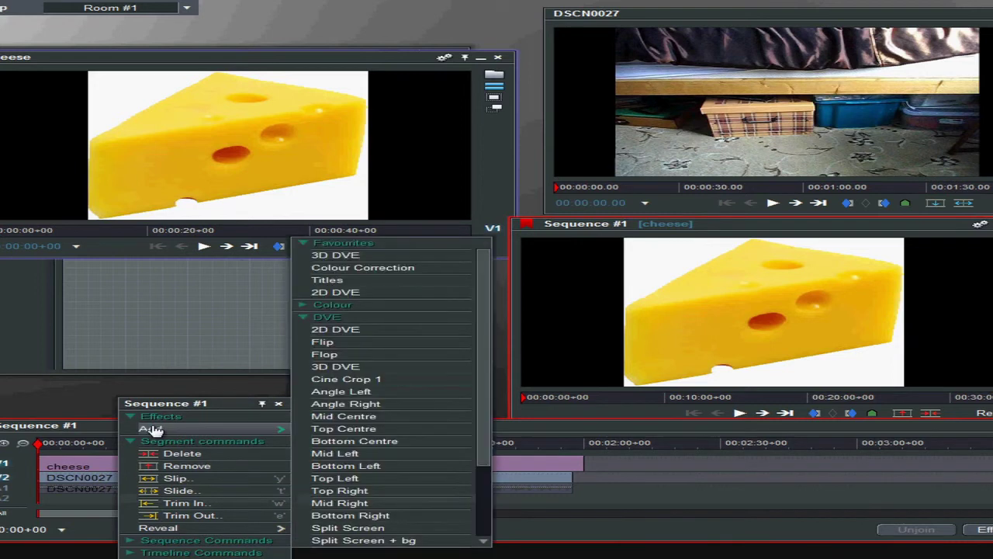
left_click(313, 319)
left_click(322, 316)
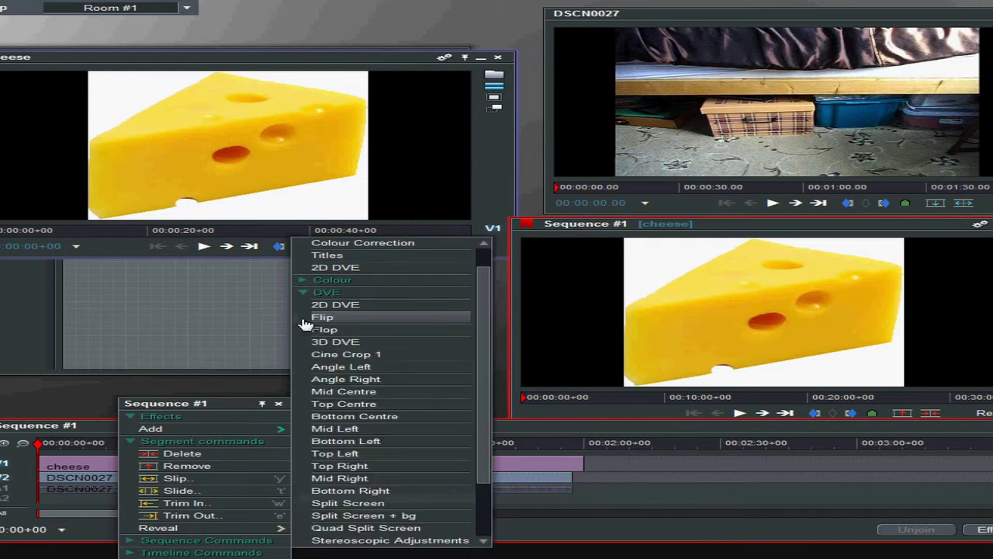
scroll(437, 349, "down", 1)
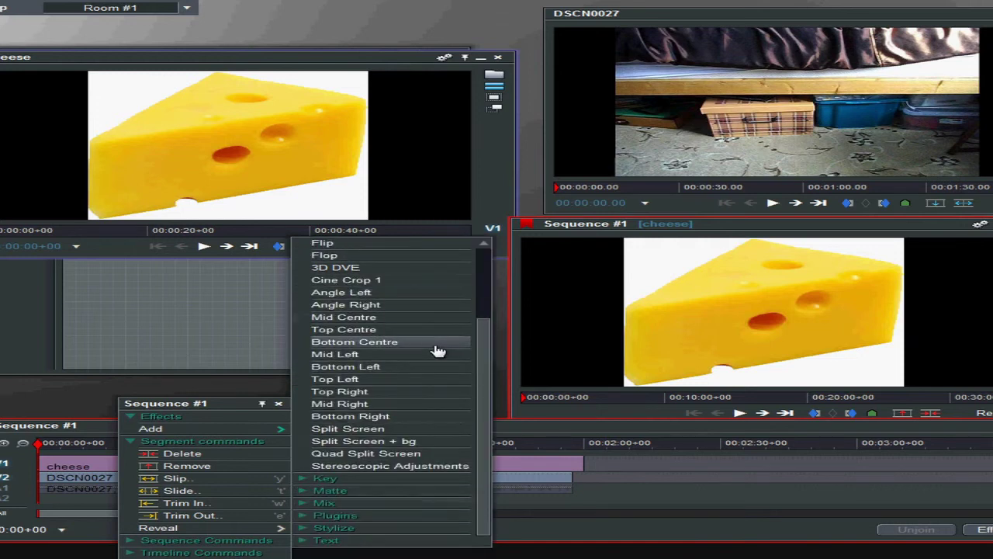
scroll(437, 349, "up", 1)
scroll(437, 349, "up", 1)
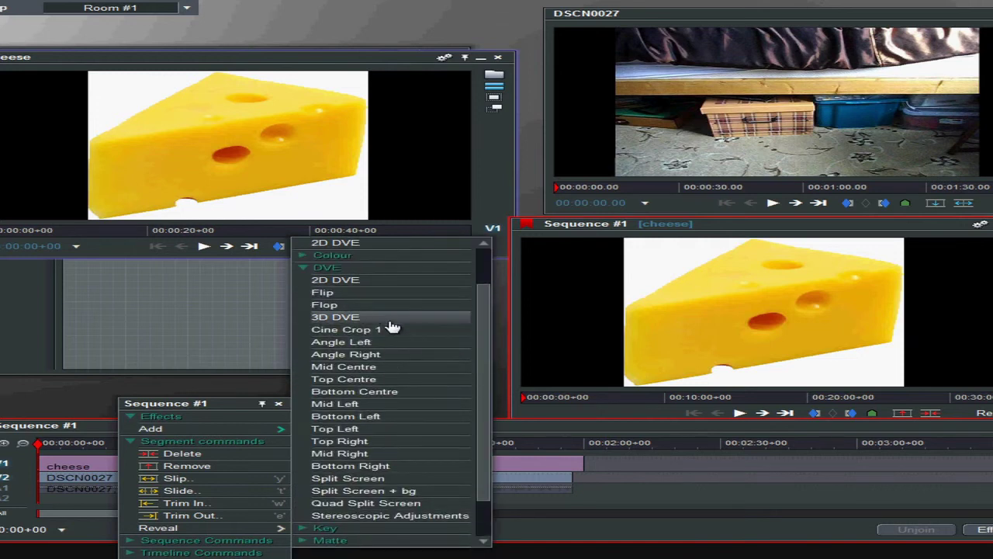
left_click(381, 281)
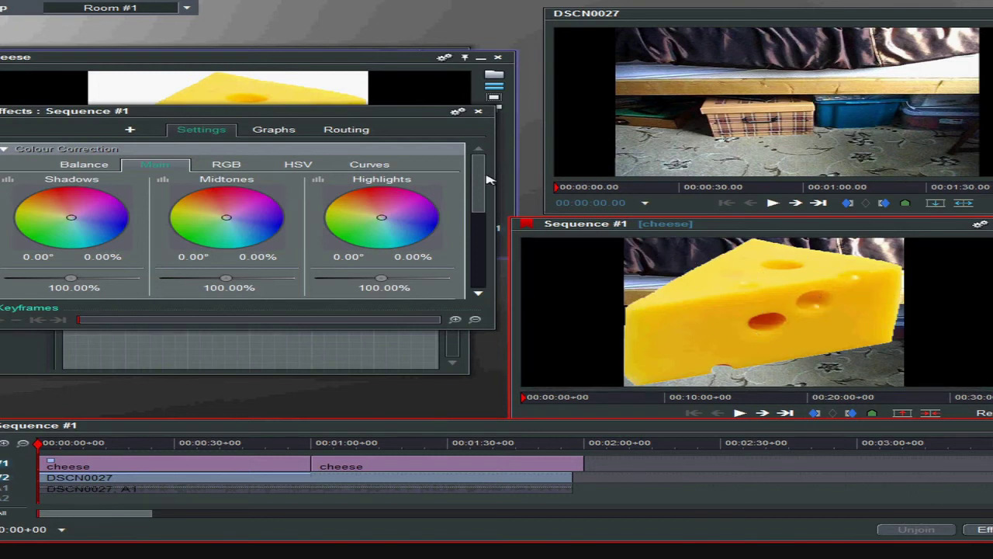
Step: Set the DVE X position of the first cheese segment to 0.45
scroll(481, 182, "down", 1)
scroll(481, 182, "down", 10)
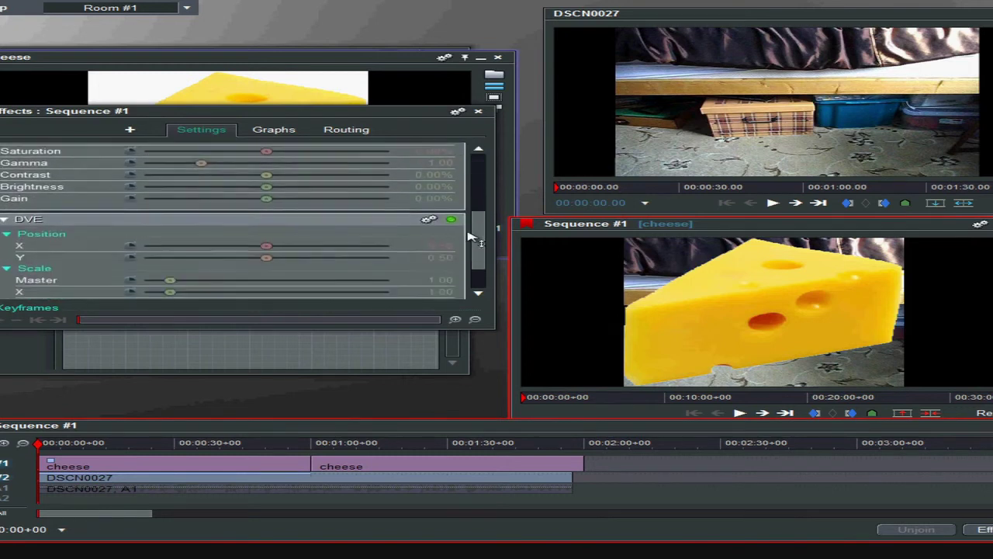
mouse_move(266, 198)
left_mouse_down()
mouse_move(281, 200)
mouse_move(248, 203)
mouse_move(265, 201)
left_mouse_up()
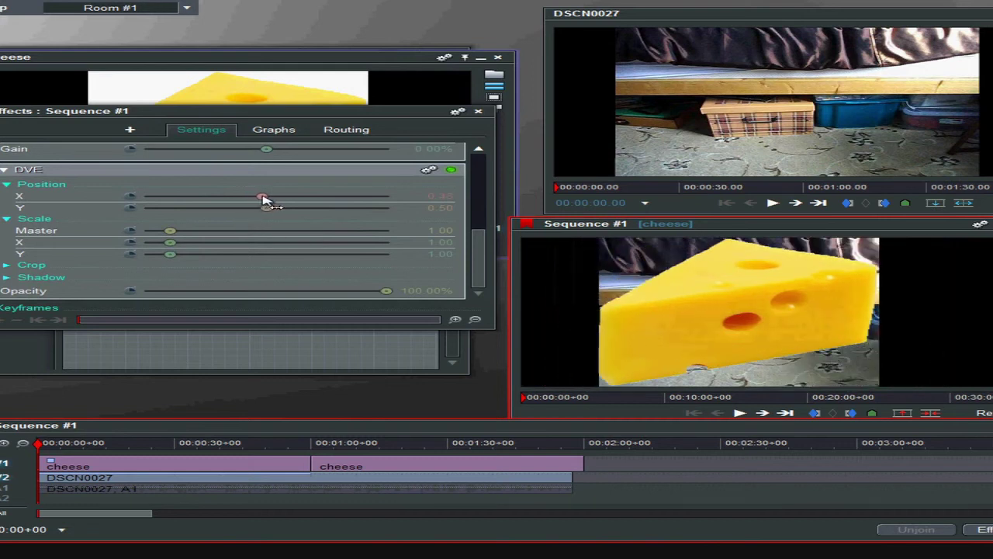
Step: Crop the first cheese segment's left and right sides by 21.55% each and set its master scale to 0.47
left_click(9, 265)
scroll(392, 282, "down", 2)
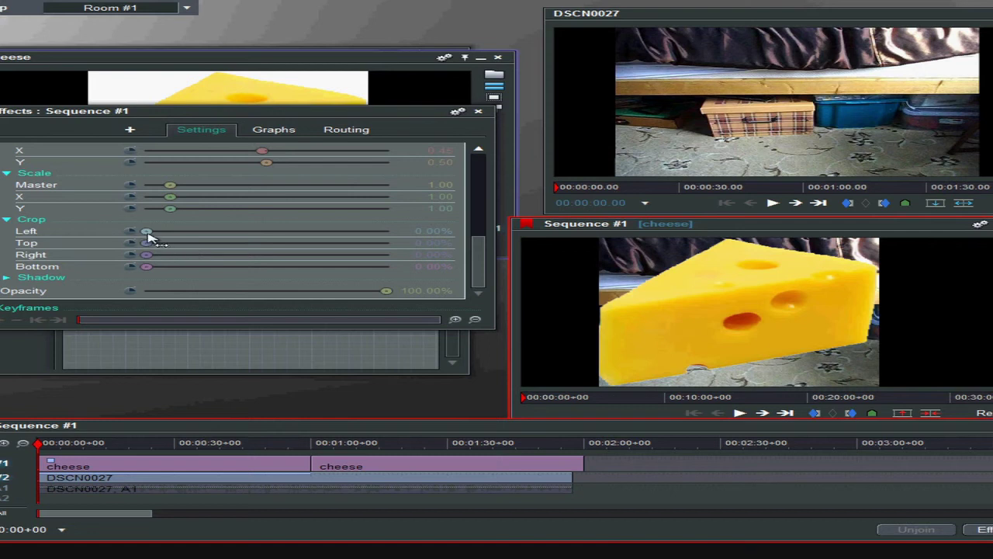
left_click_drag(153, 233, 201, 239)
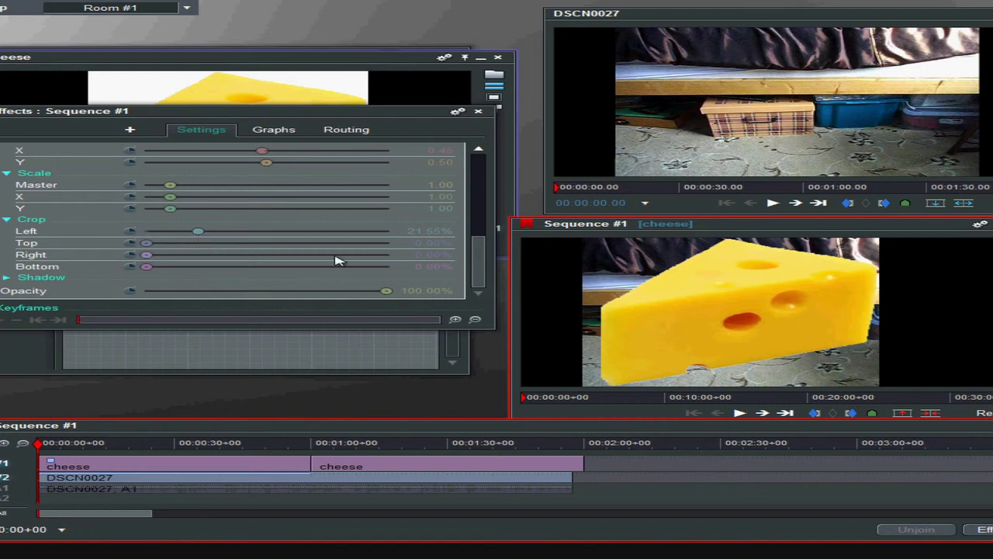
left_click_drag(154, 259, 201, 261)
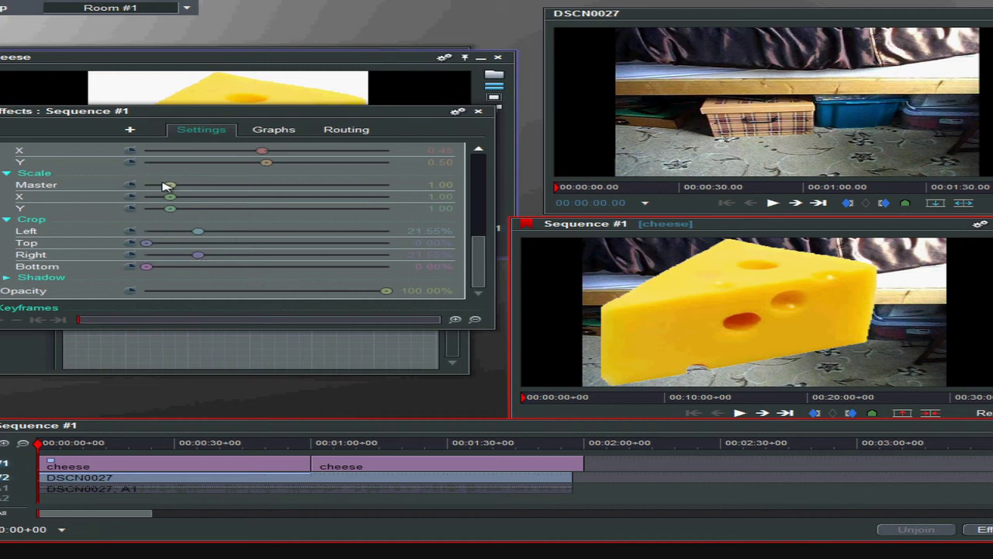
left_click_drag(170, 187, 160, 188)
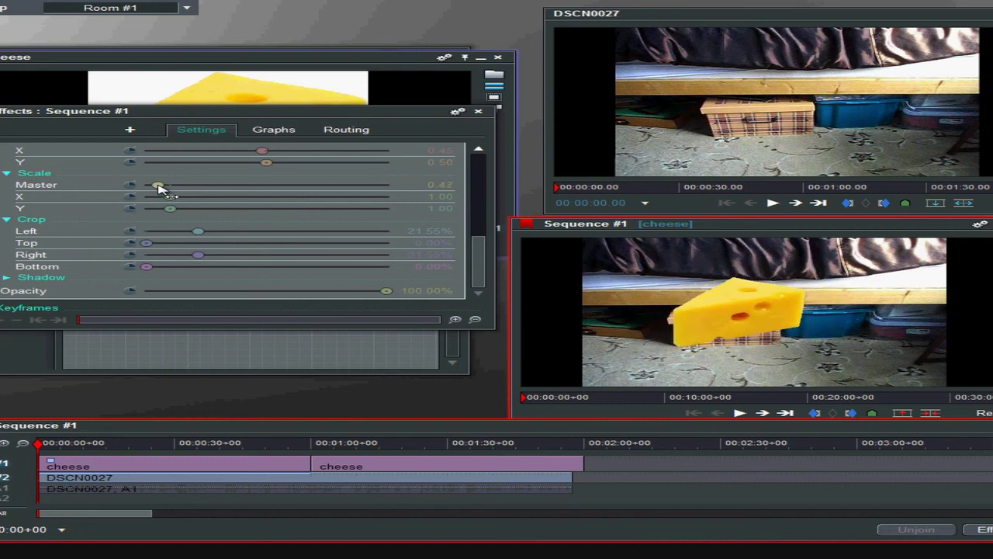